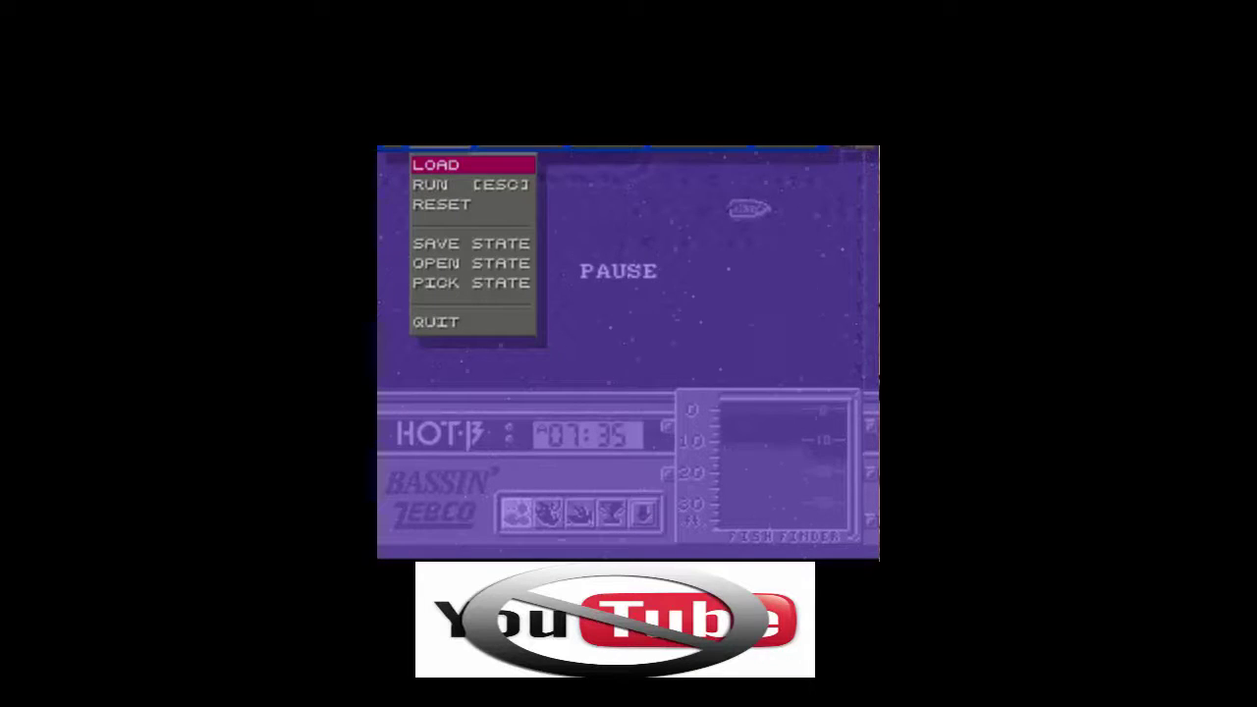
# Step: Resume the game and steer the boat northwest across open water toward the shoreline
pyautogui.press('Escape')
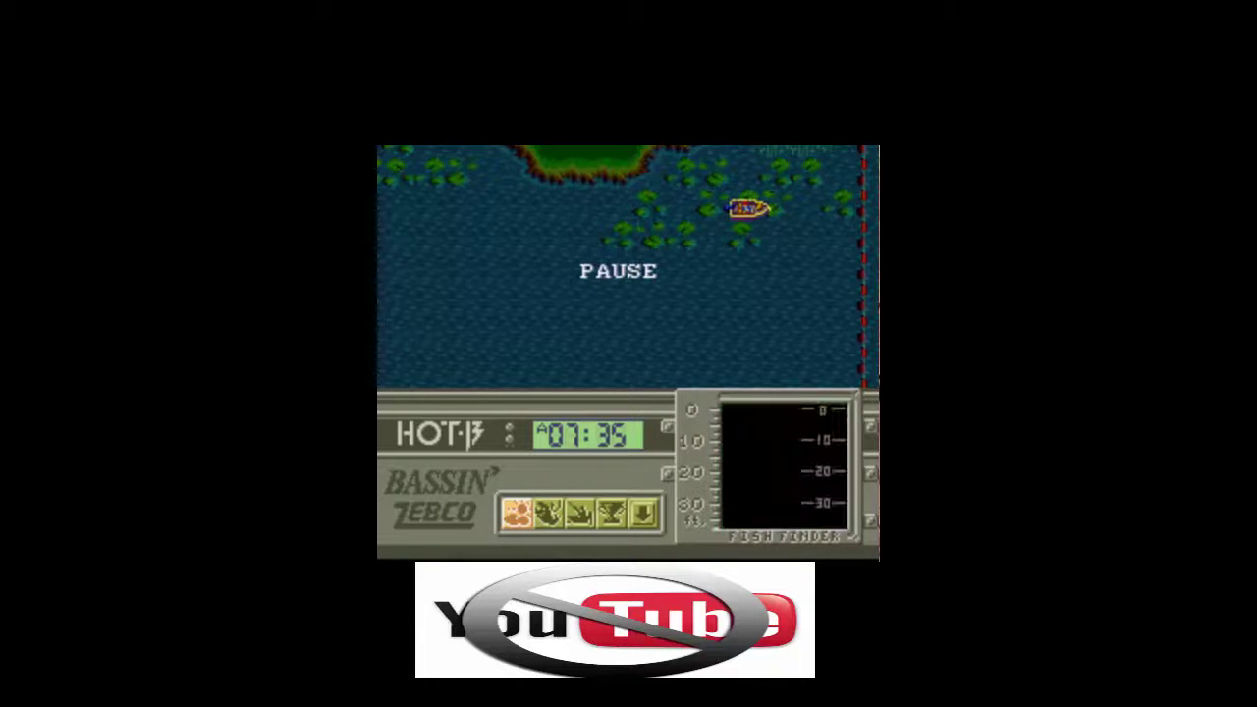
pyautogui.press('Up')
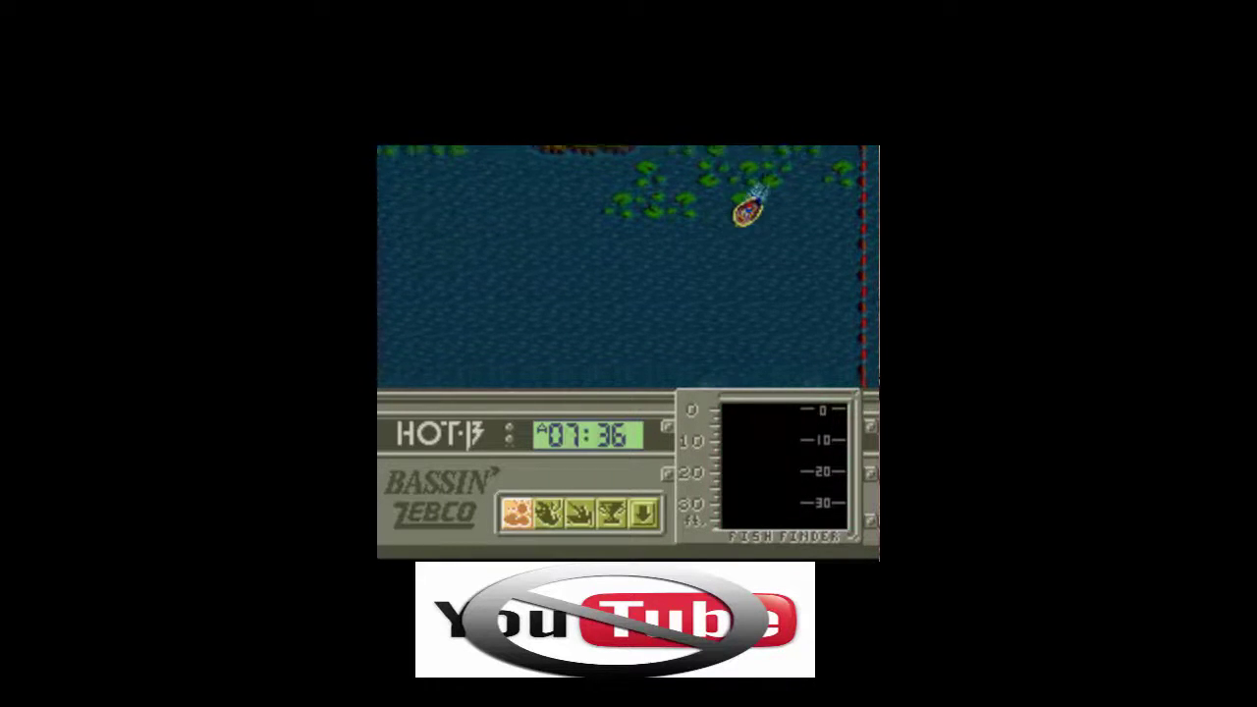
pyautogui.press('Up')
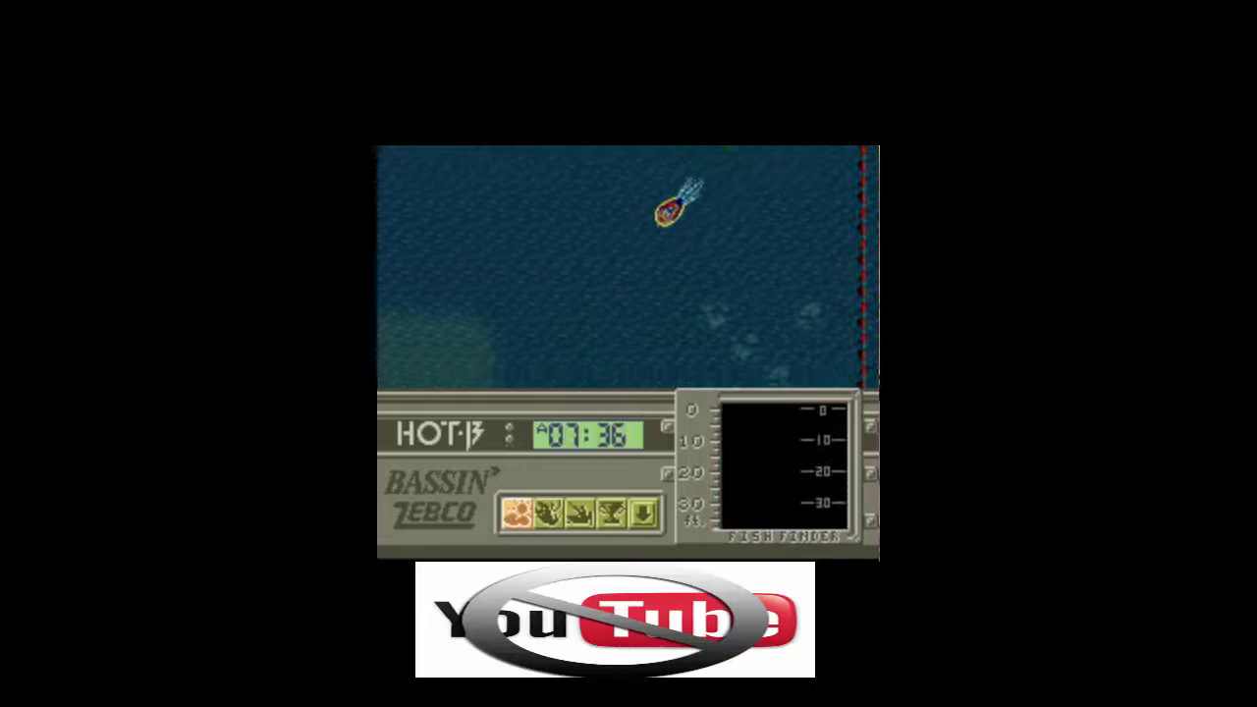
pyautogui.press('Up')
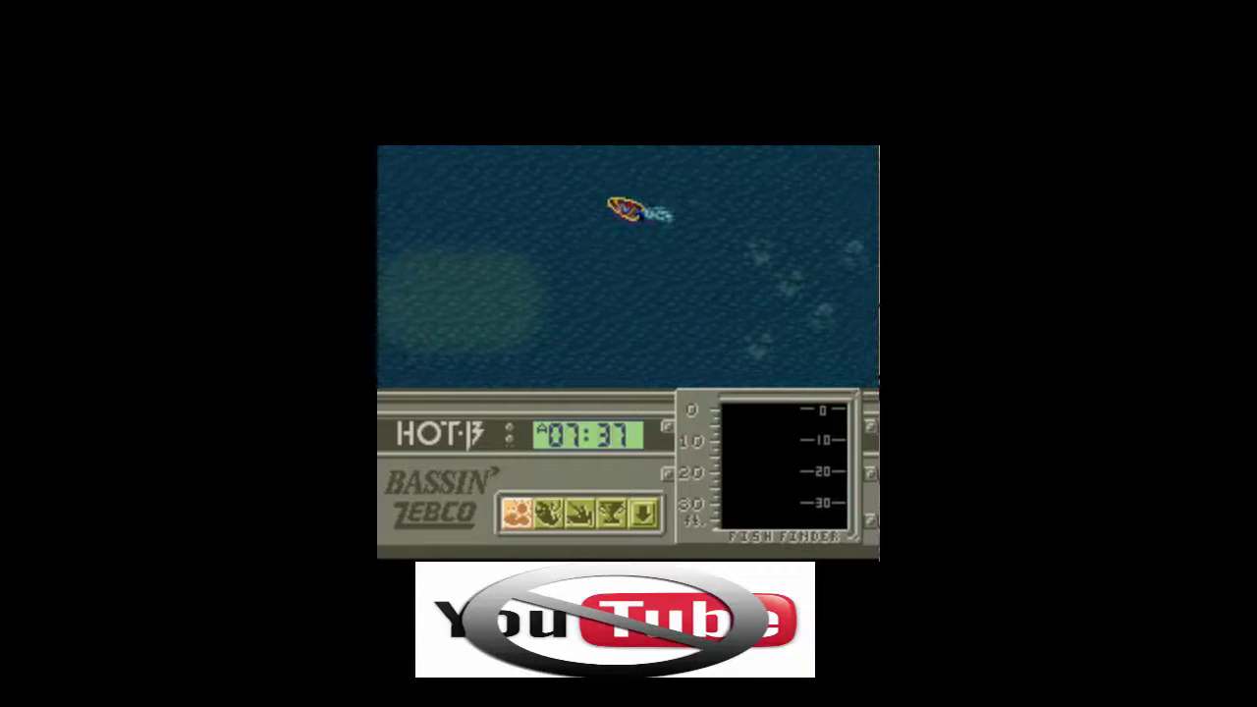
pyautogui.press('Up')
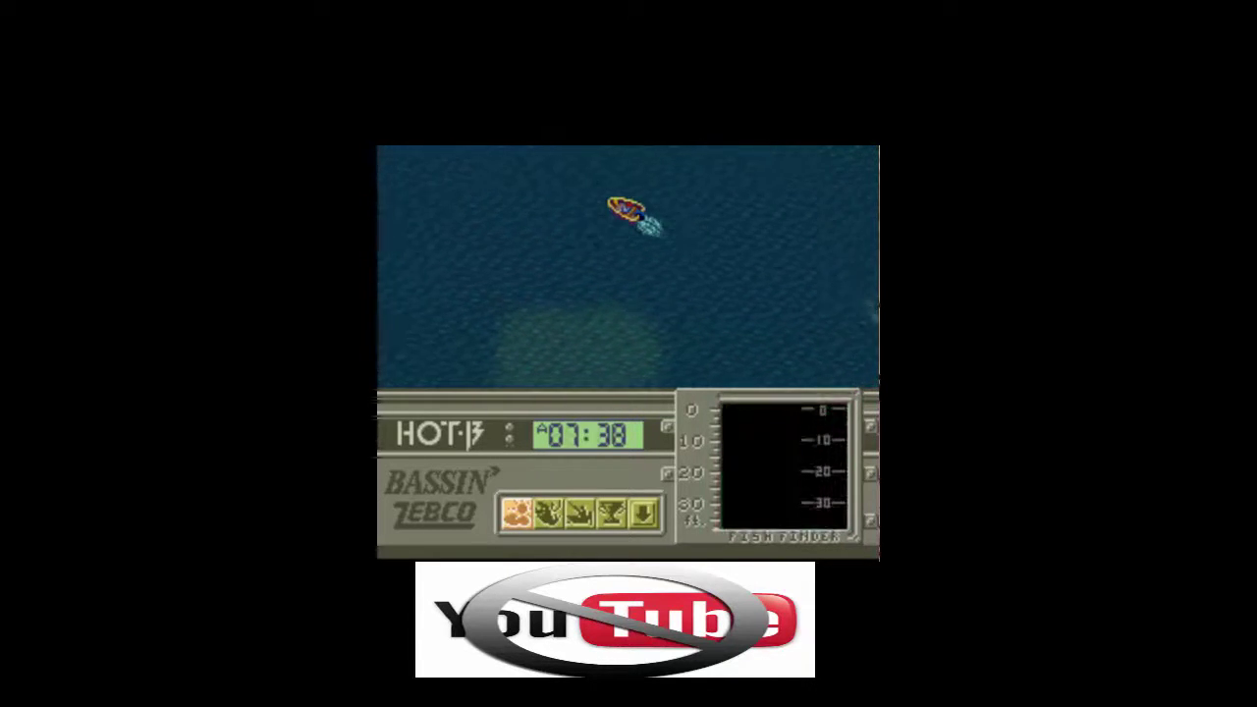
# Step: Drive north into the lily pads, face the boat east, and show the fish facts hot tip
pyautogui.press('Up')
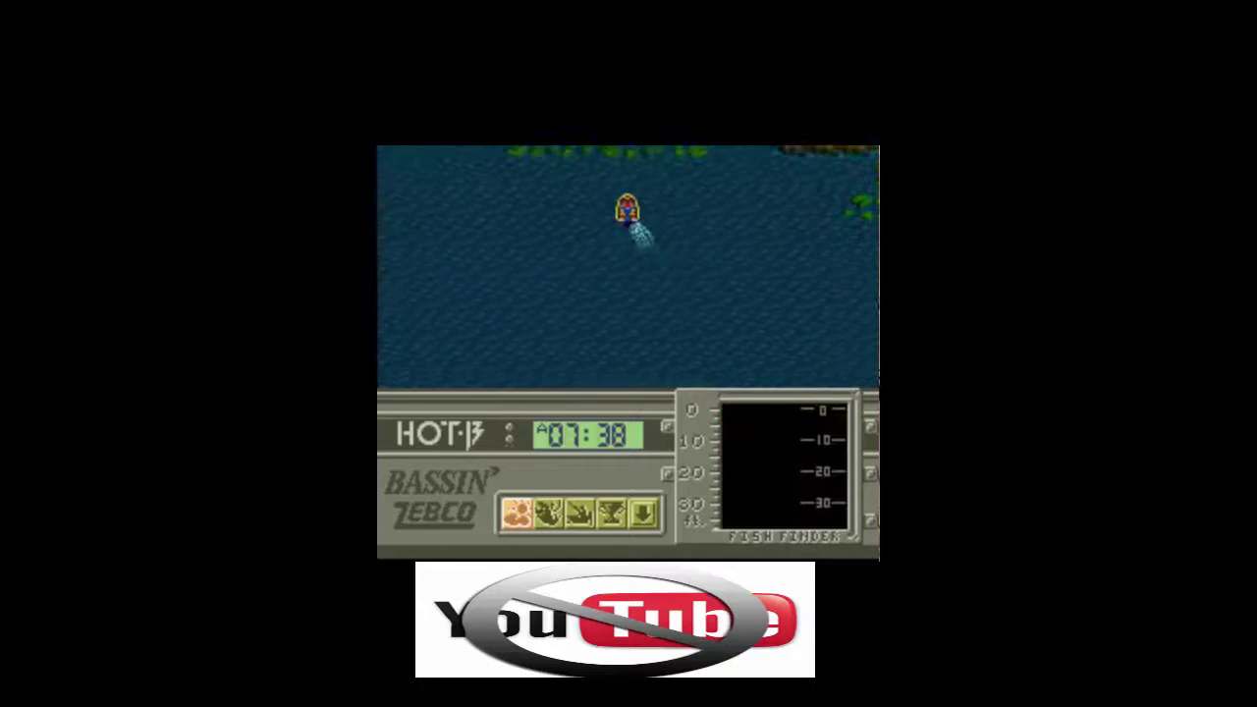
pyautogui.press('Up')
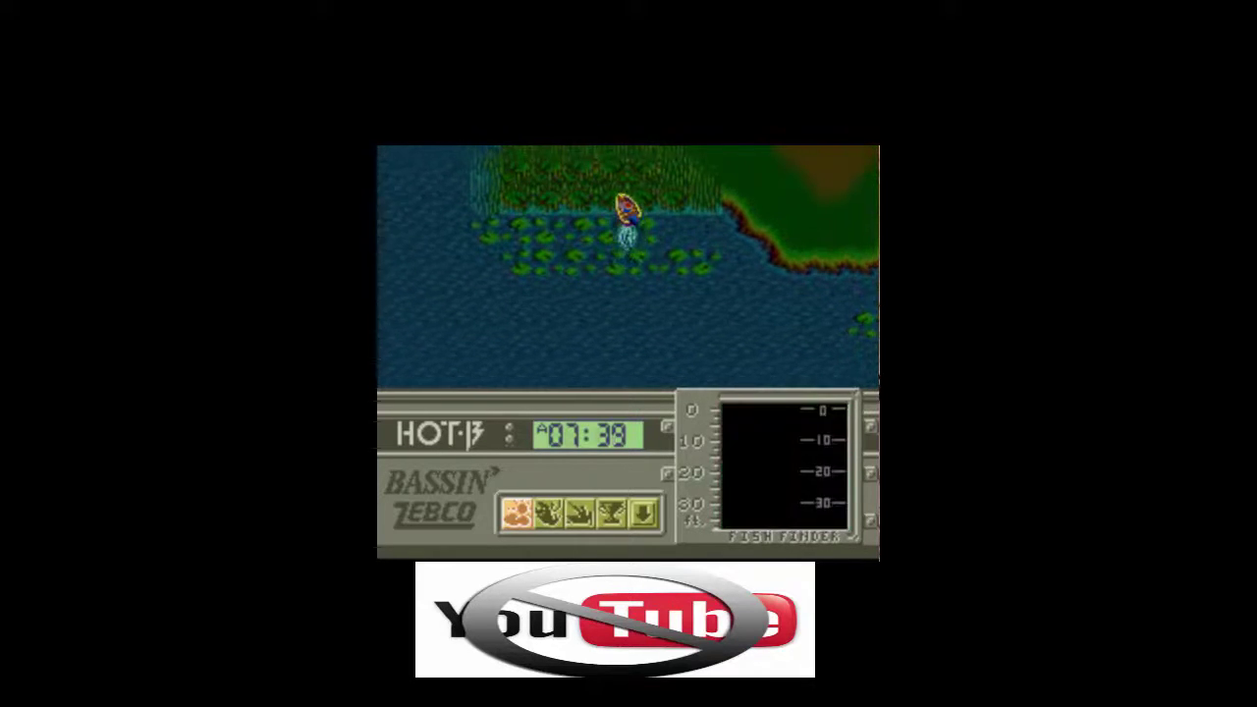
pyautogui.press('Up')
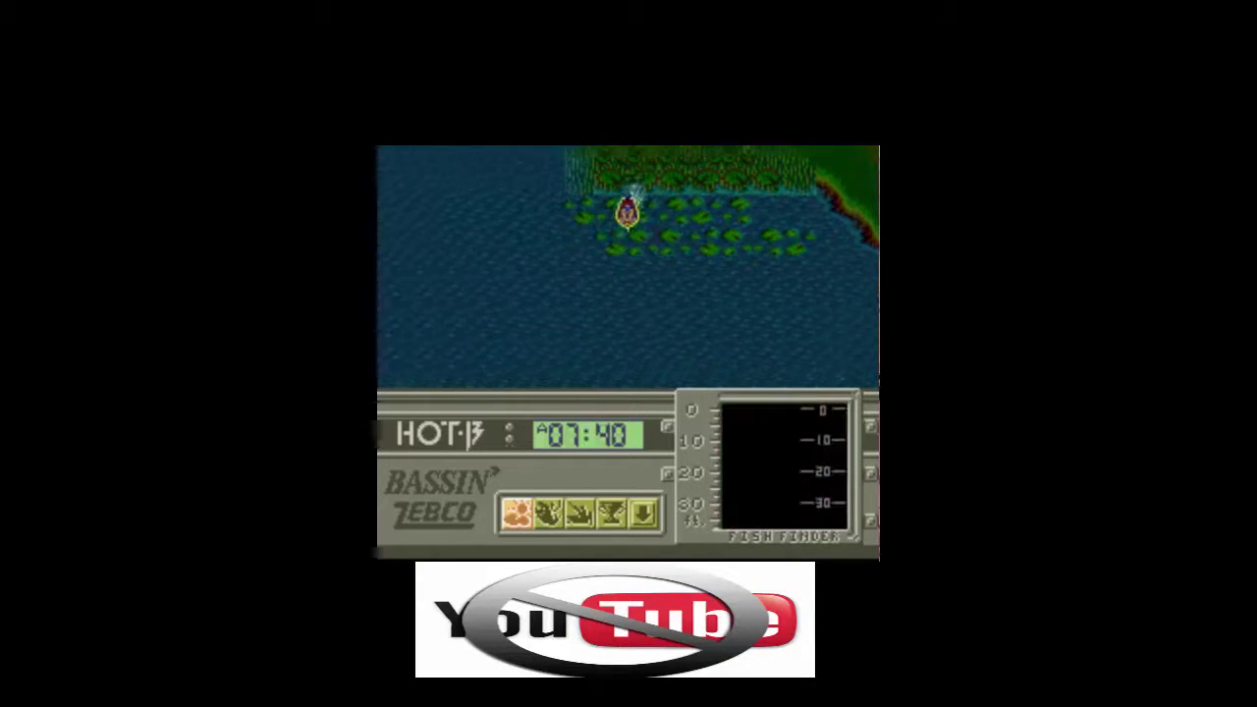
pyautogui.press('Right')
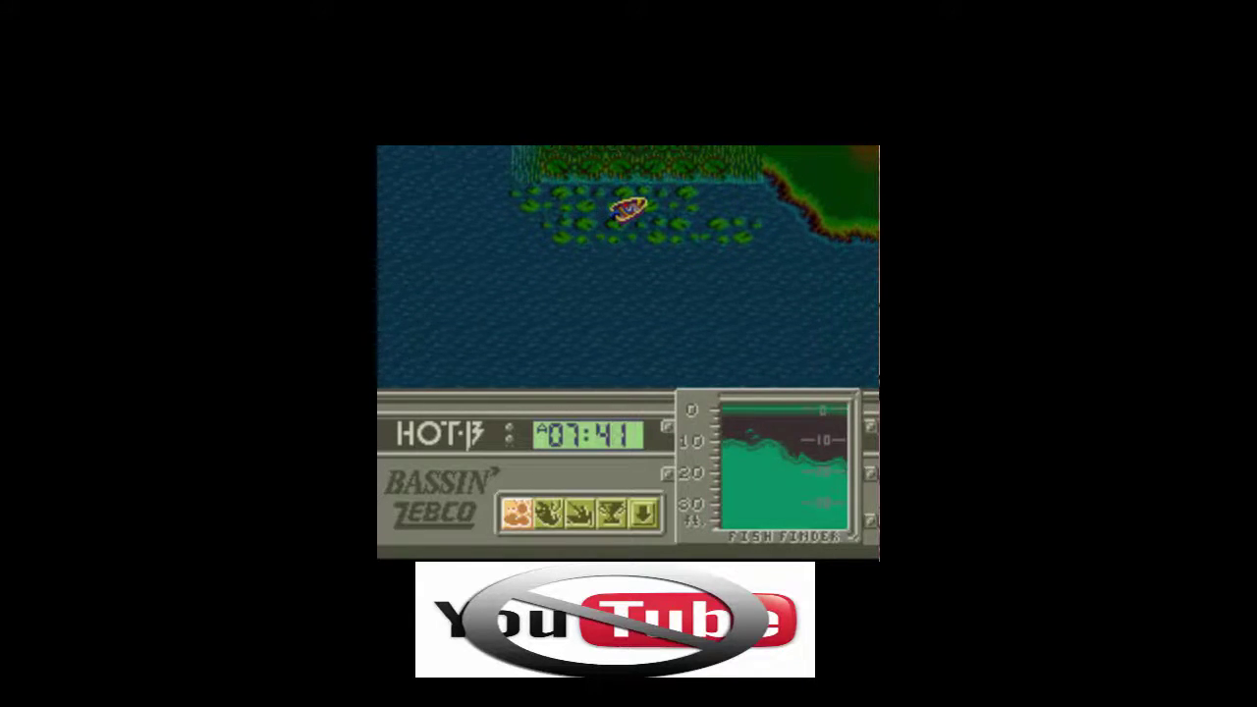
pyautogui.press('Return')
pyautogui.press('Return')
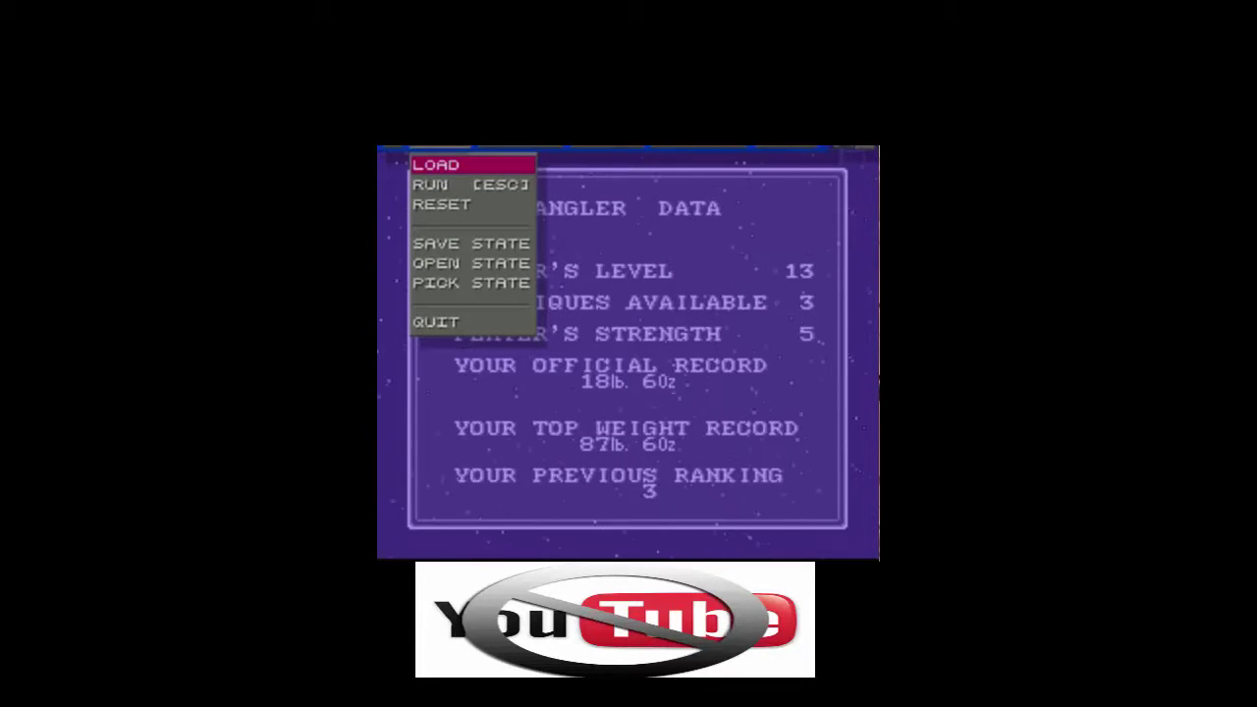
# Step: Bring up the emulator menu with Load, Save State and Quit over Angler Data
pyautogui.press('Escape')
pyautogui.press('Escape')
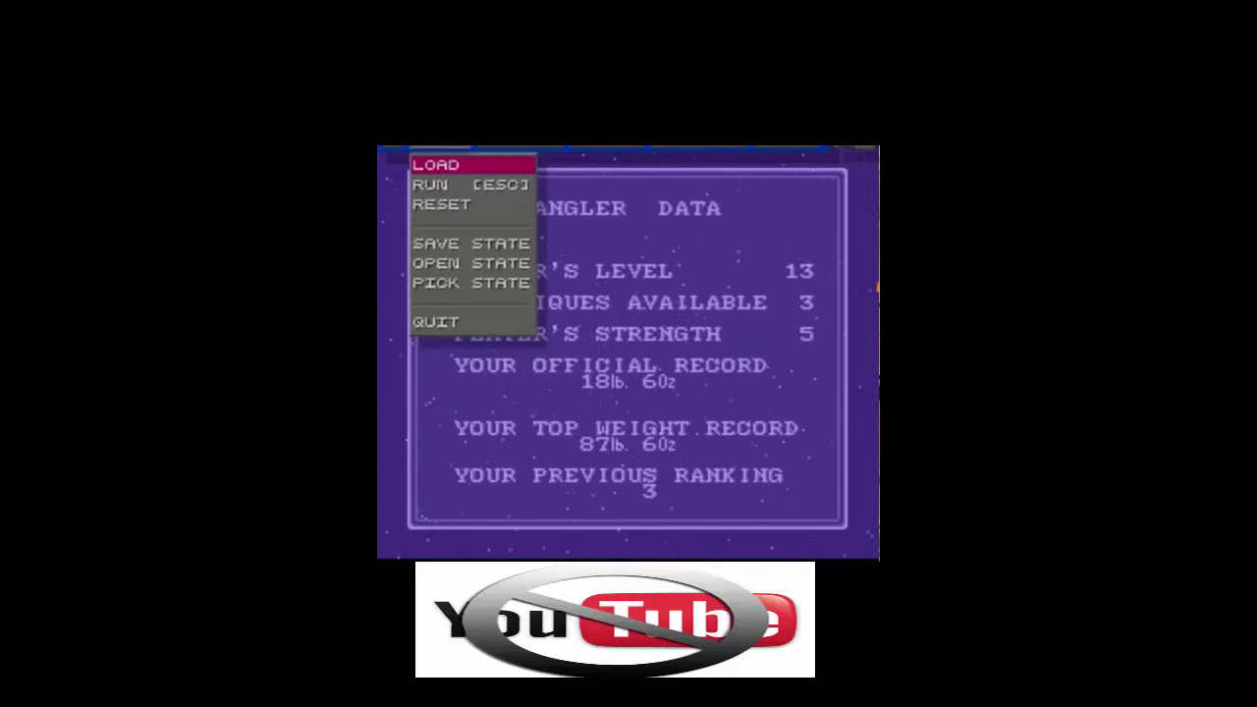